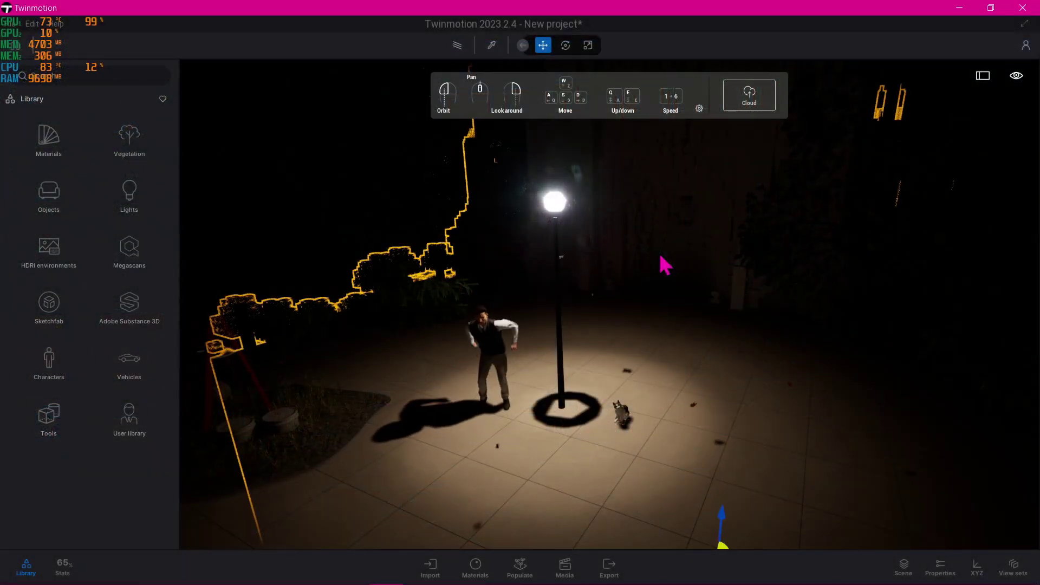
- Deselect the current object to reveal the lit street lamp scene without outlines
key(Escape)
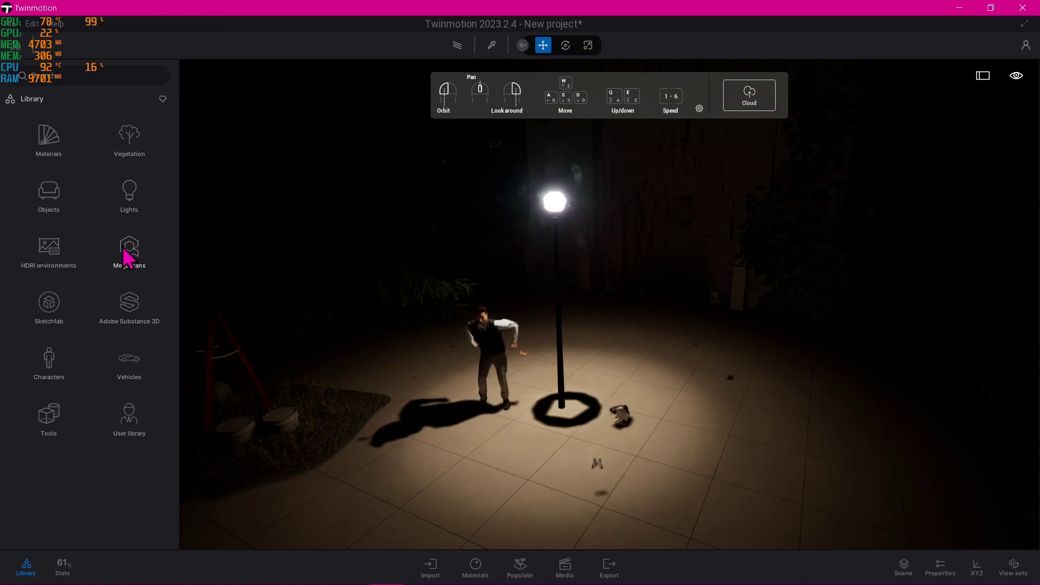
- Show the Ambience properties from the scene graph, with time of day 19:33 and sun intensity 10072
click(908, 568)
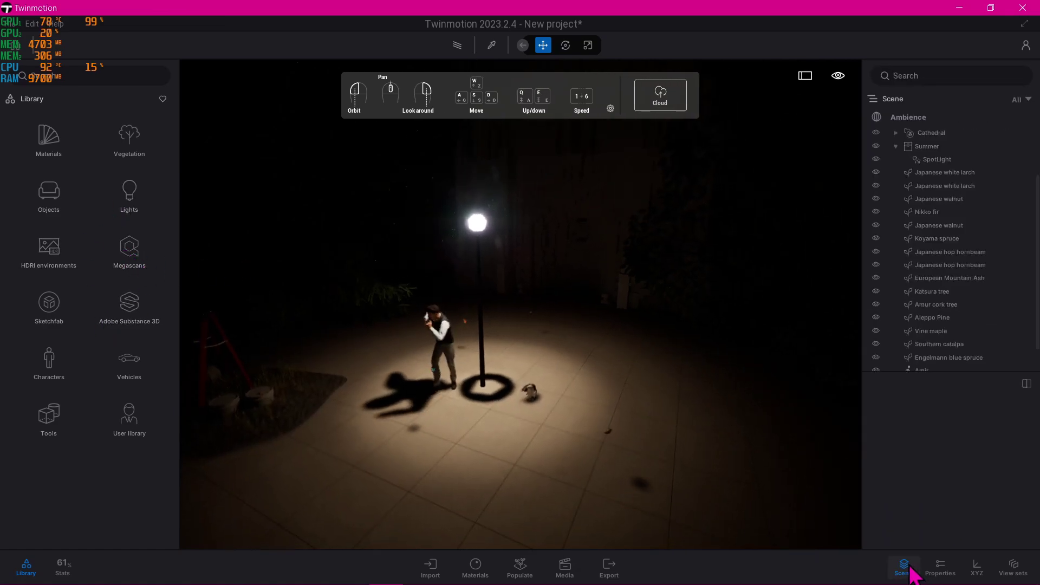
click(940, 572)
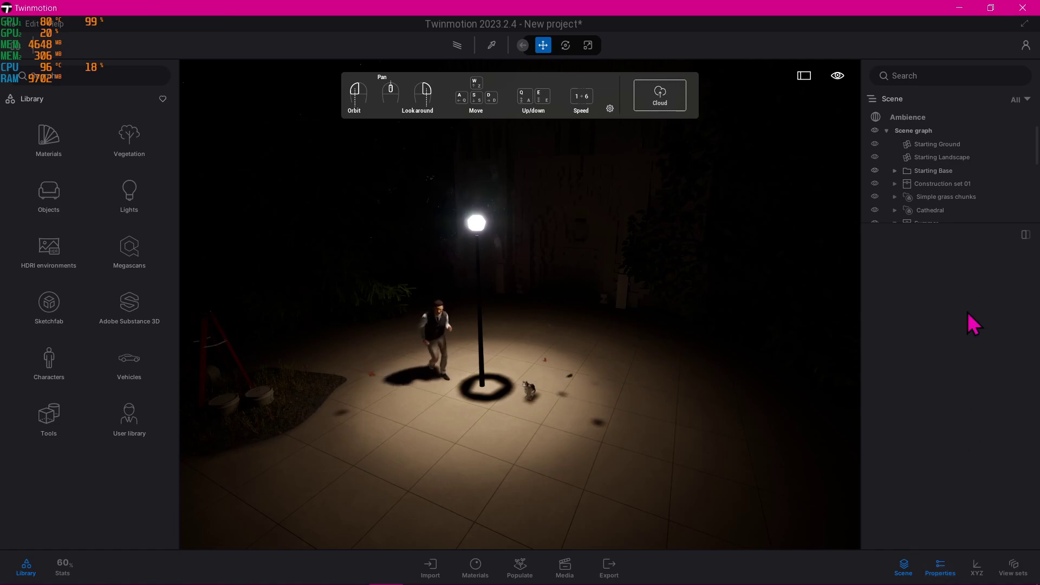
click(913, 118)
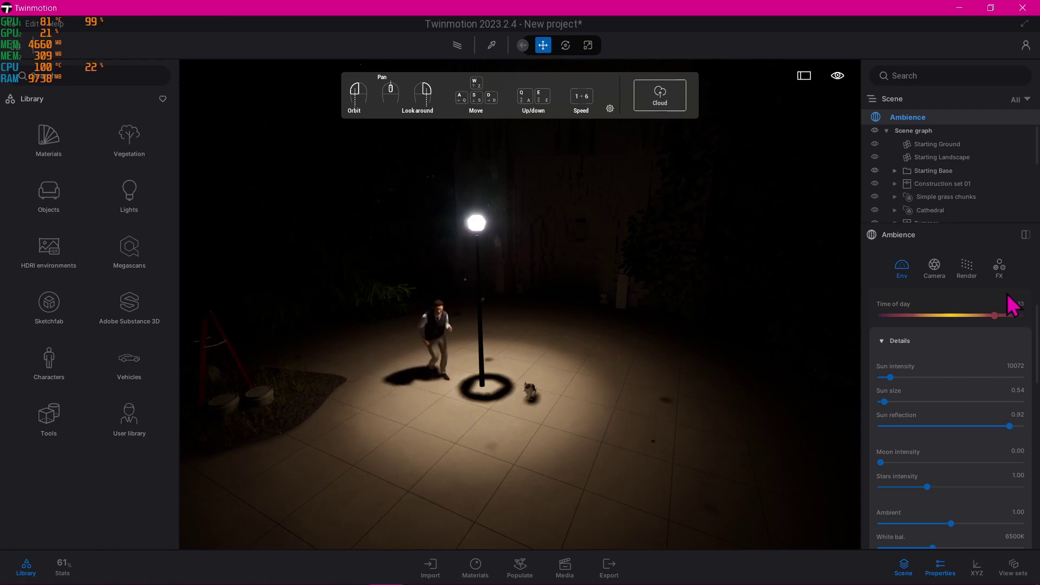
click(38, 25)
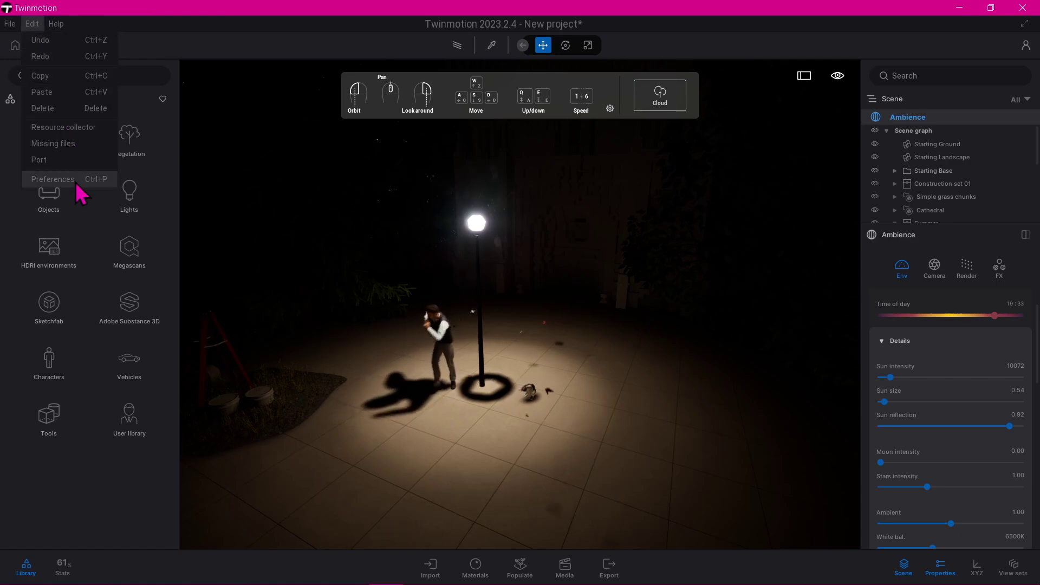
click(55, 179)
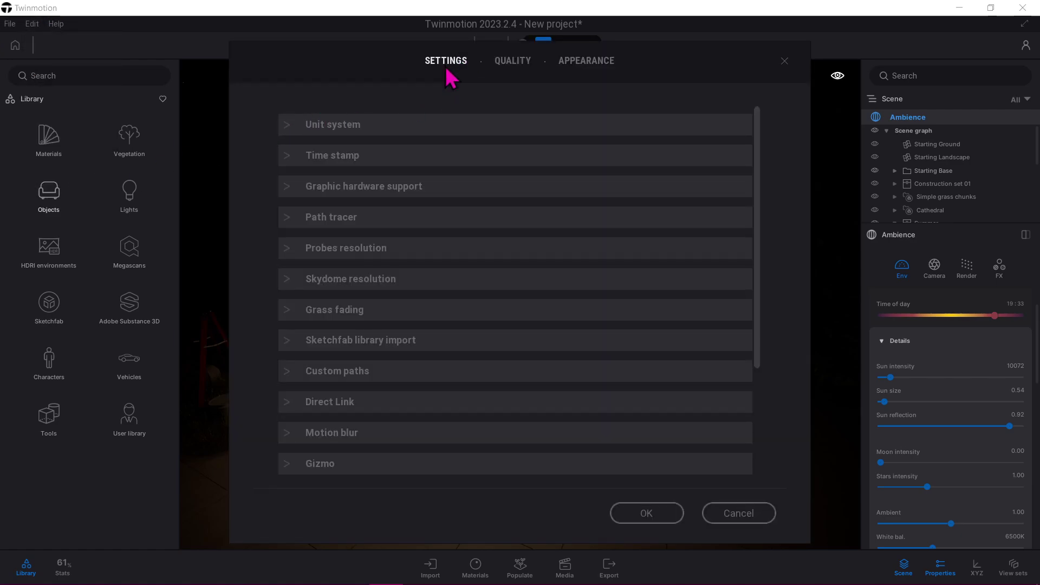
click(341, 160)
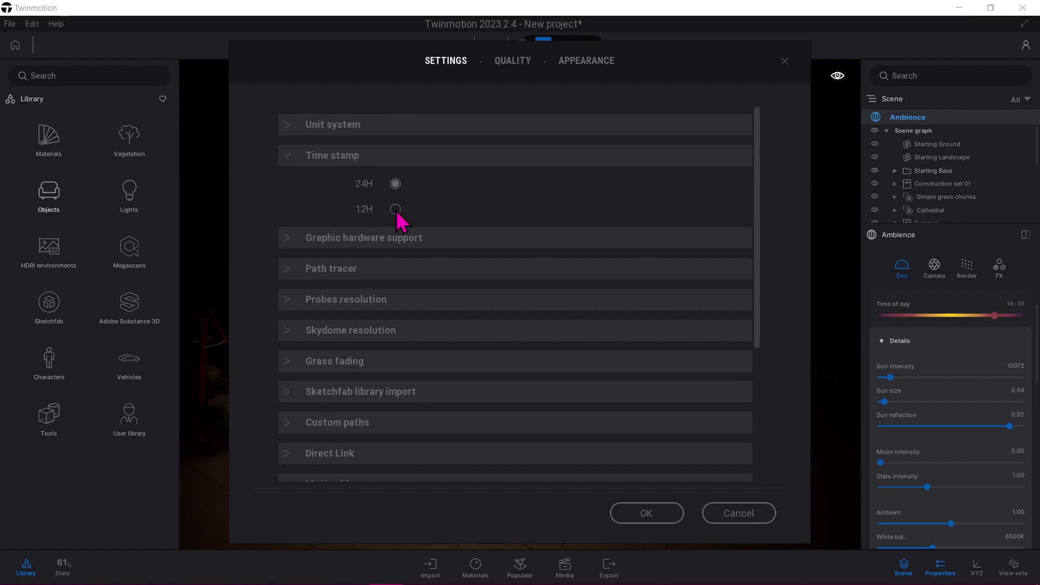
click(631, 516)
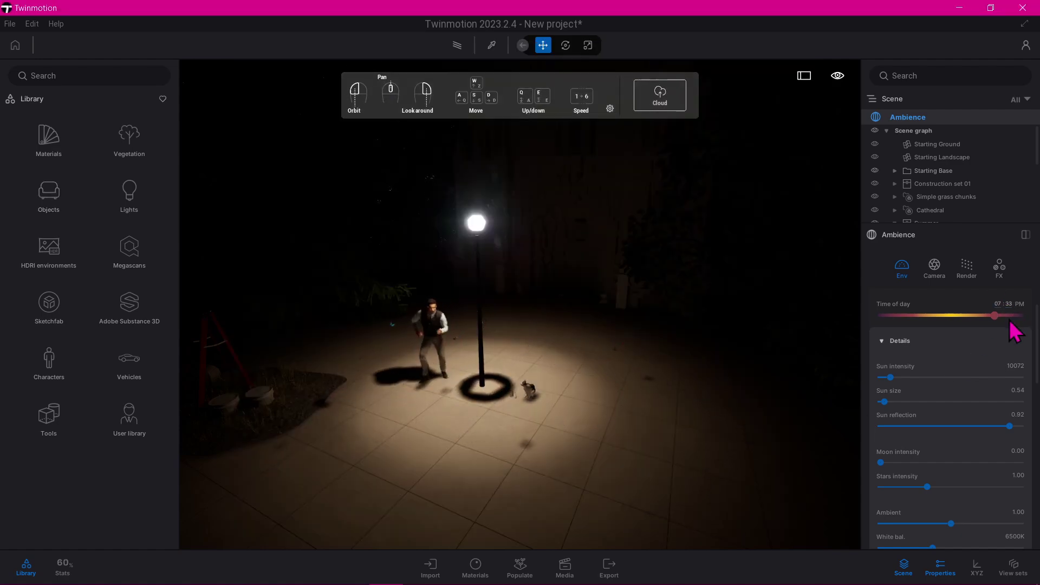
click(32, 24)
click(97, 180)
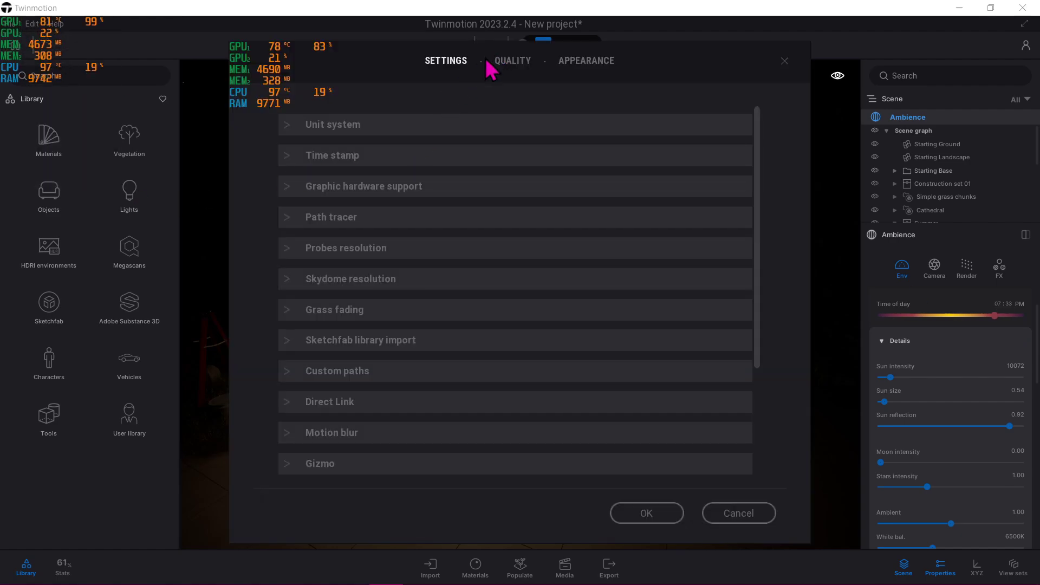
click(371, 163)
click(396, 183)
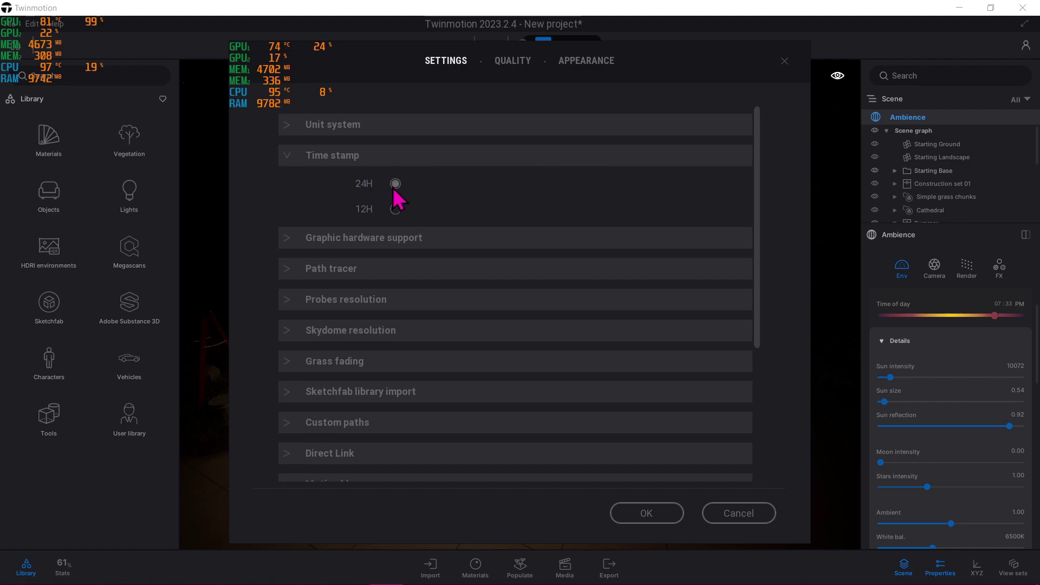
click(645, 513)
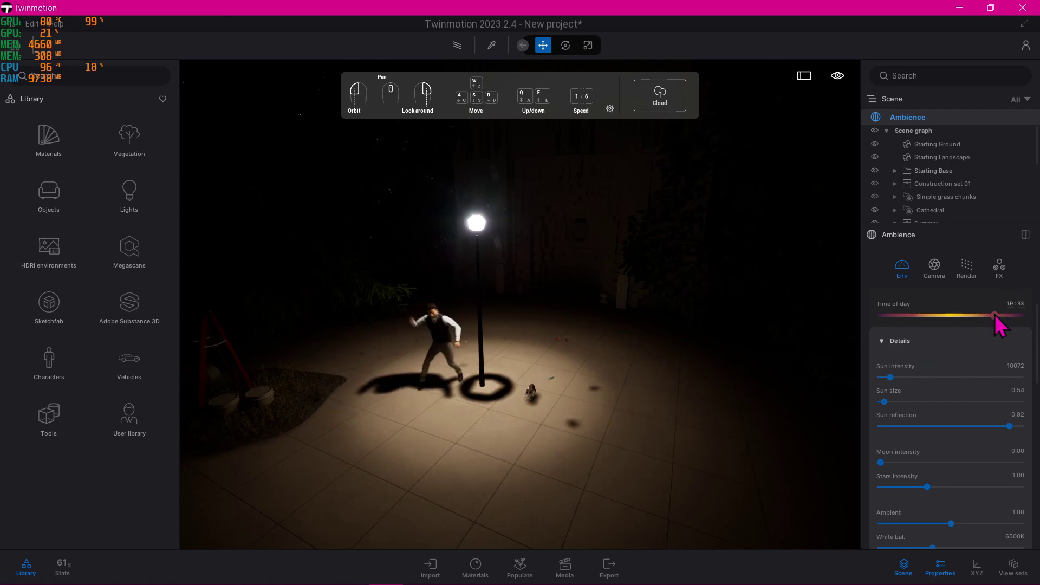
- Move the time of day to 09:33 for morning daylight and collapse the Ambience Details section
drag(994, 316, 940, 320)
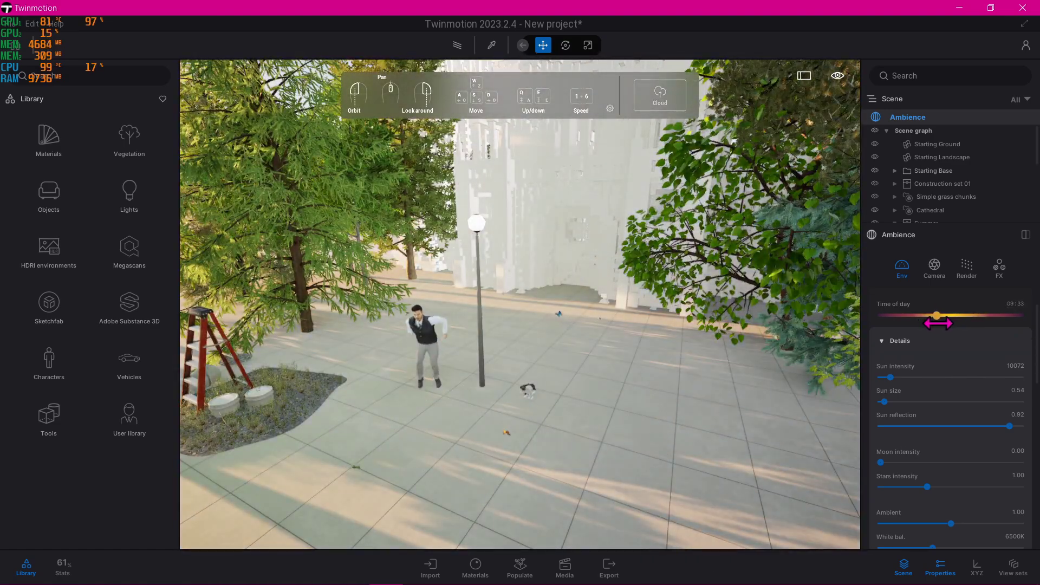
click(692, 420)
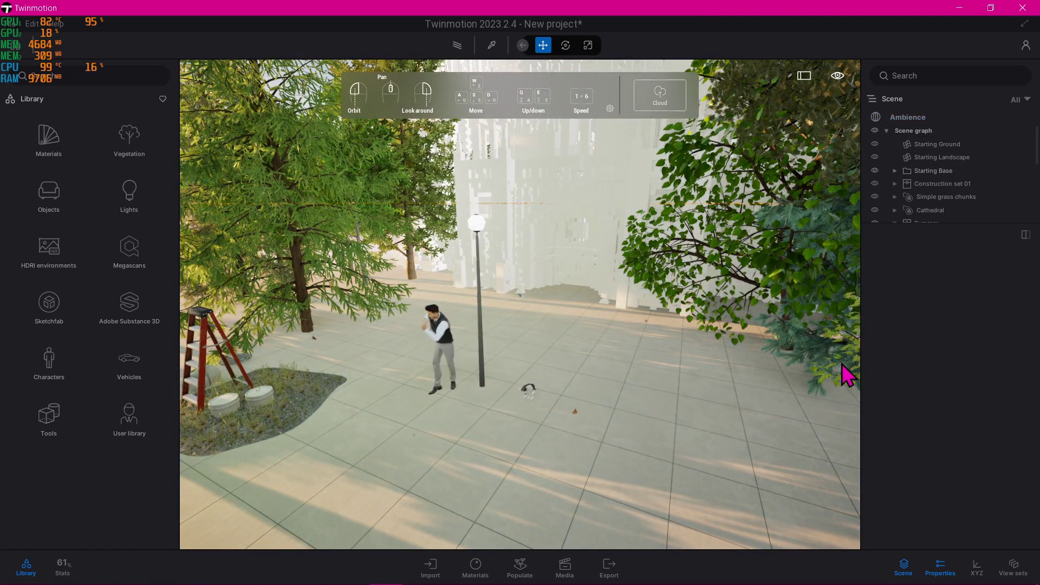
click(892, 120)
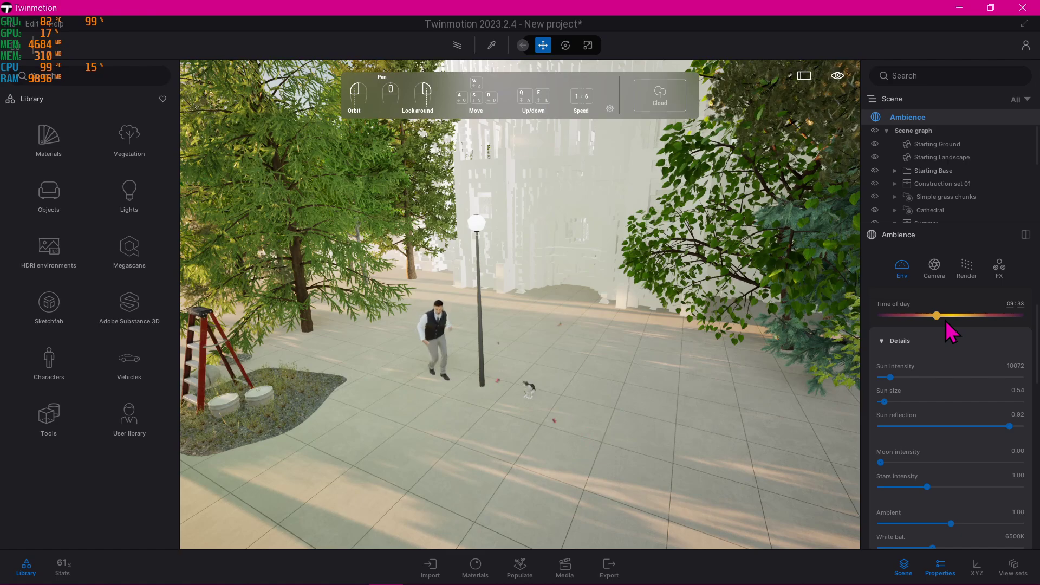
click(891, 342)
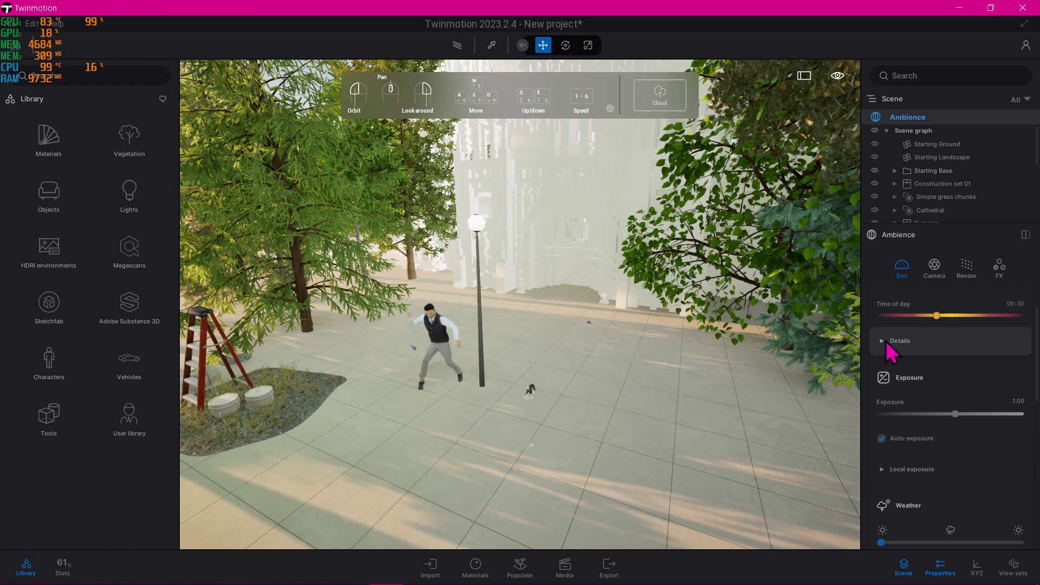
- In Ambience Details, set sun intensity to about 10000 and sun size to 0.65
click(888, 352)
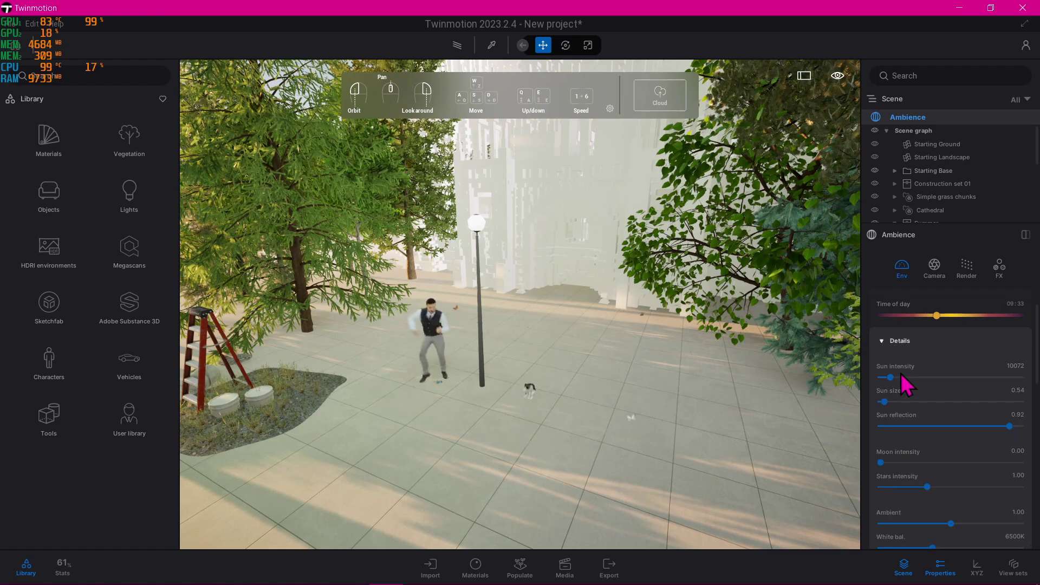
drag(891, 379, 1016, 394)
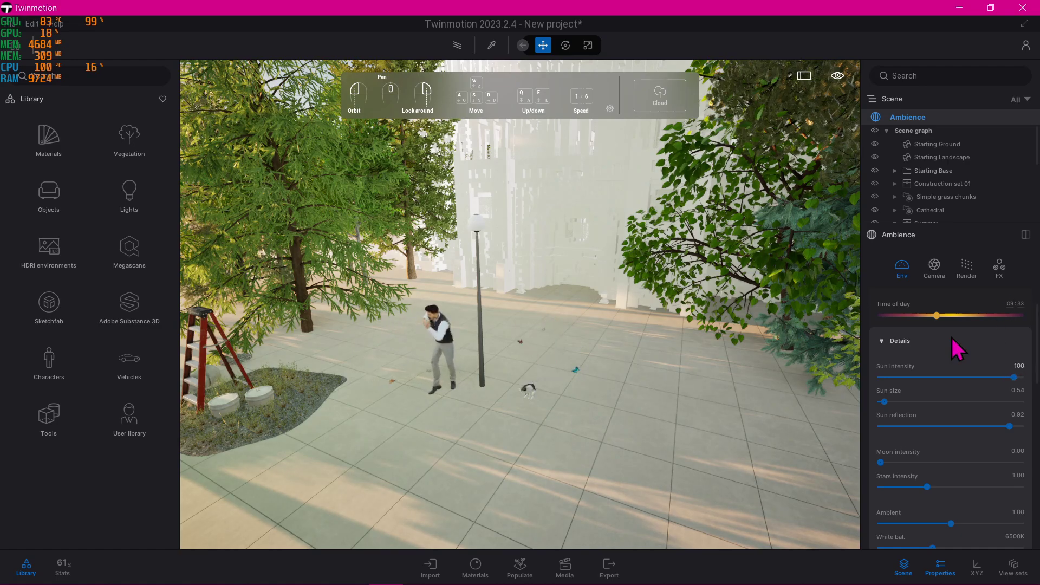
key(ctrl+z)
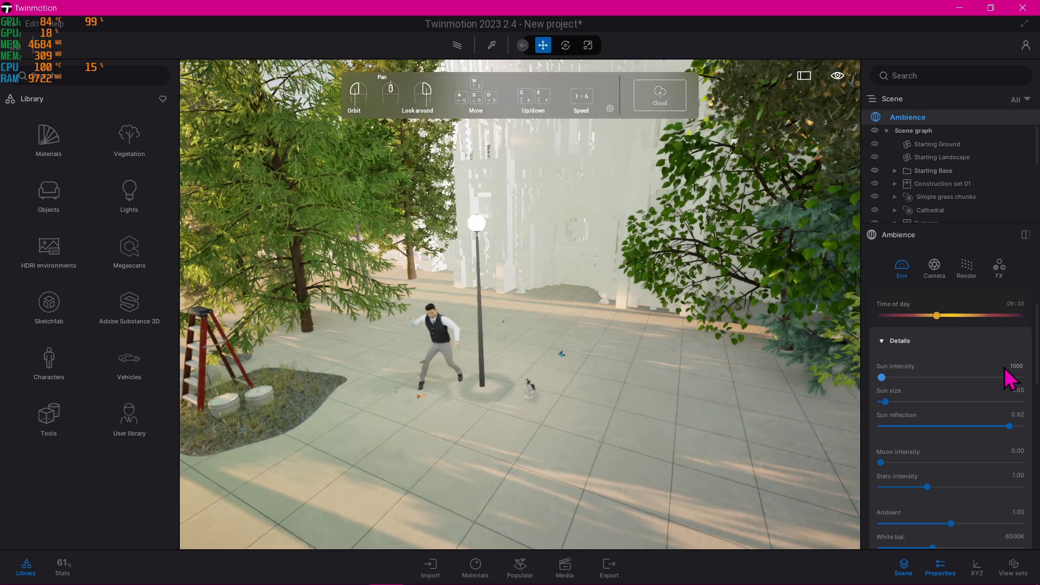
click(1015, 366)
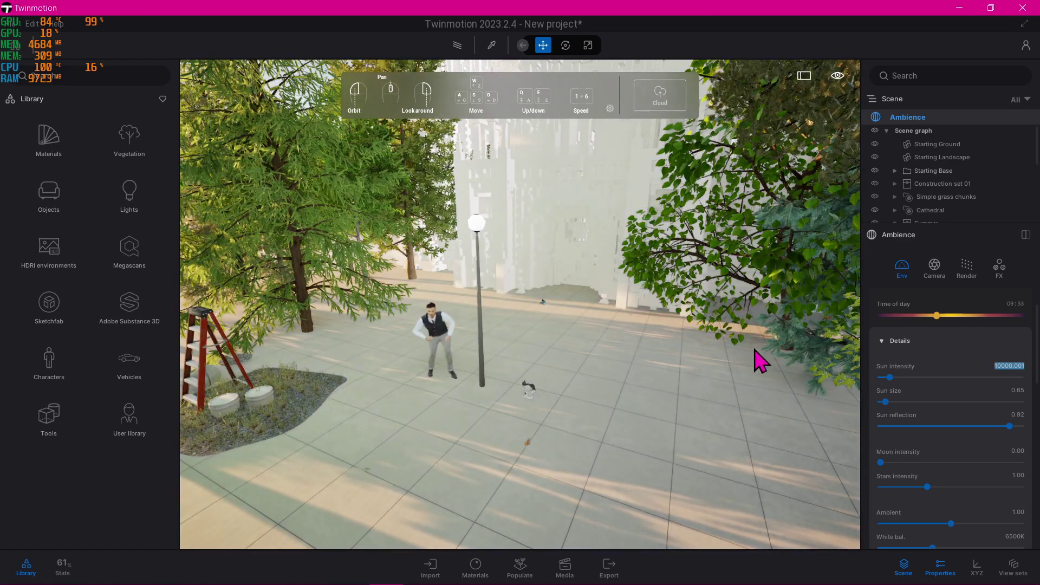
click(1010, 366)
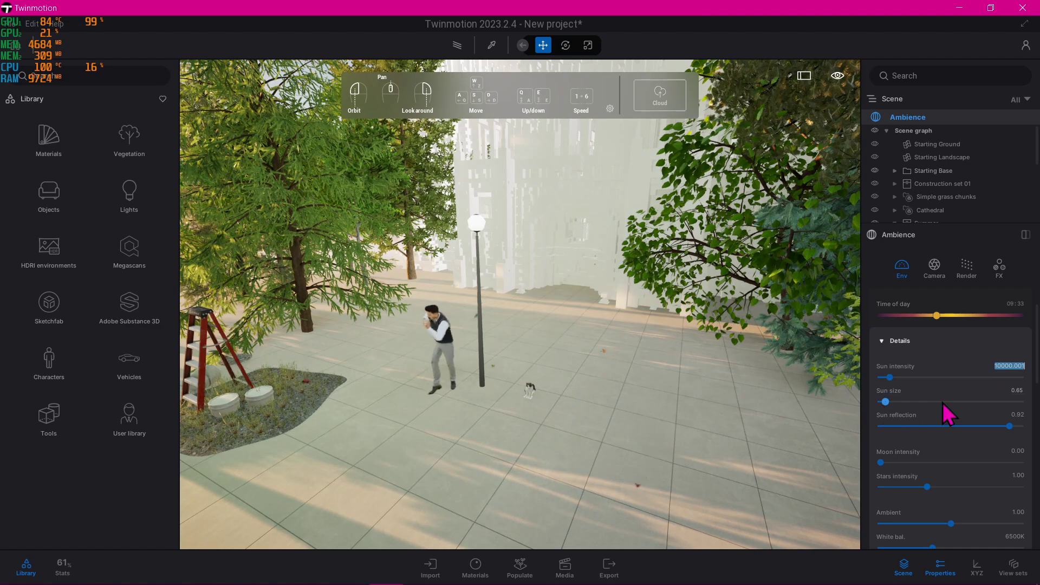
- Rotate the Sun - North offset to 79° and try the Month slider, leaving it on January
scroll(946, 415, down, 5)
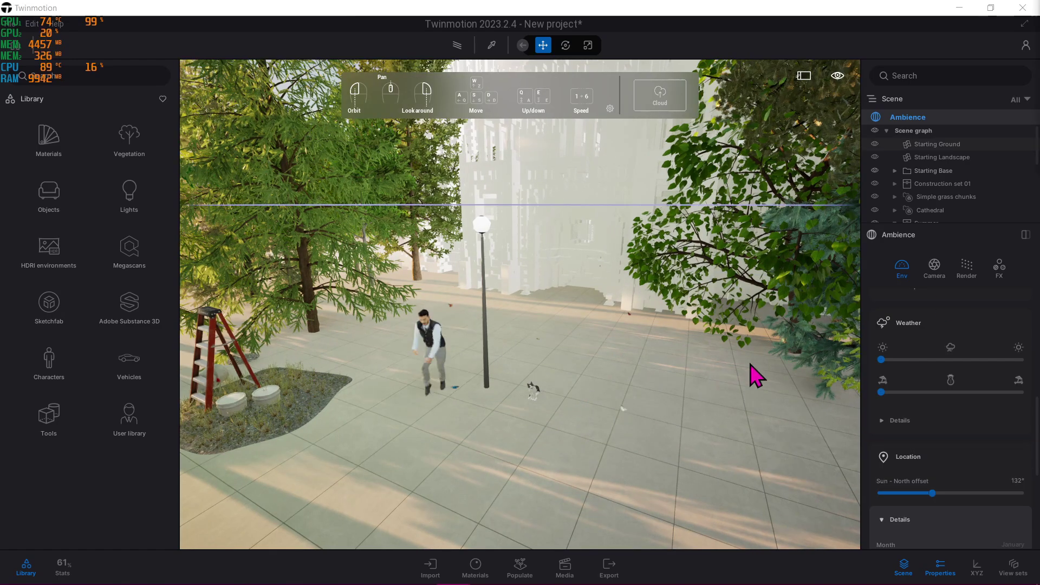
click(784, 389)
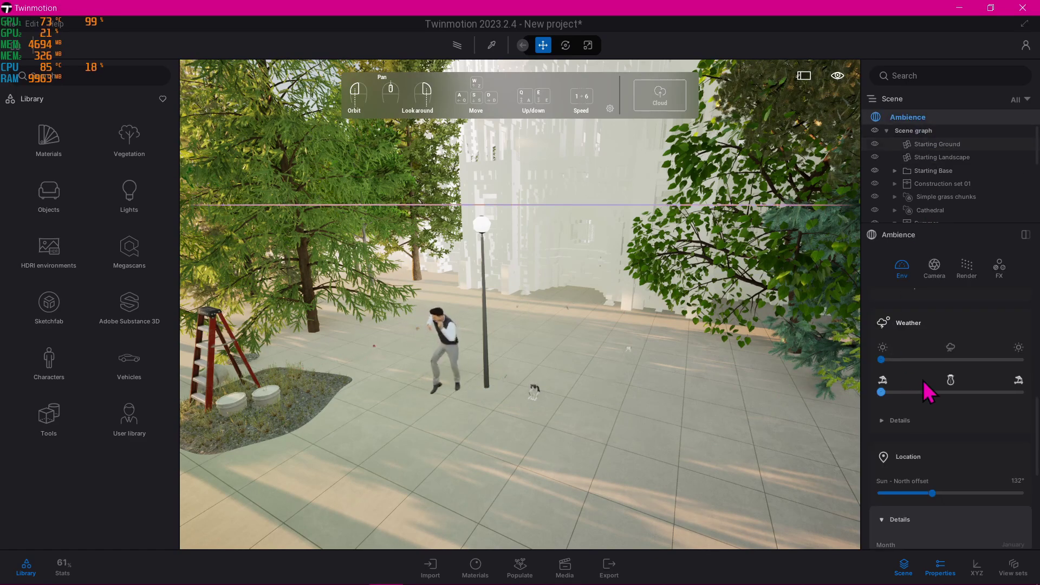
mouse_move(956, 379)
scroll(958, 382, down, 2)
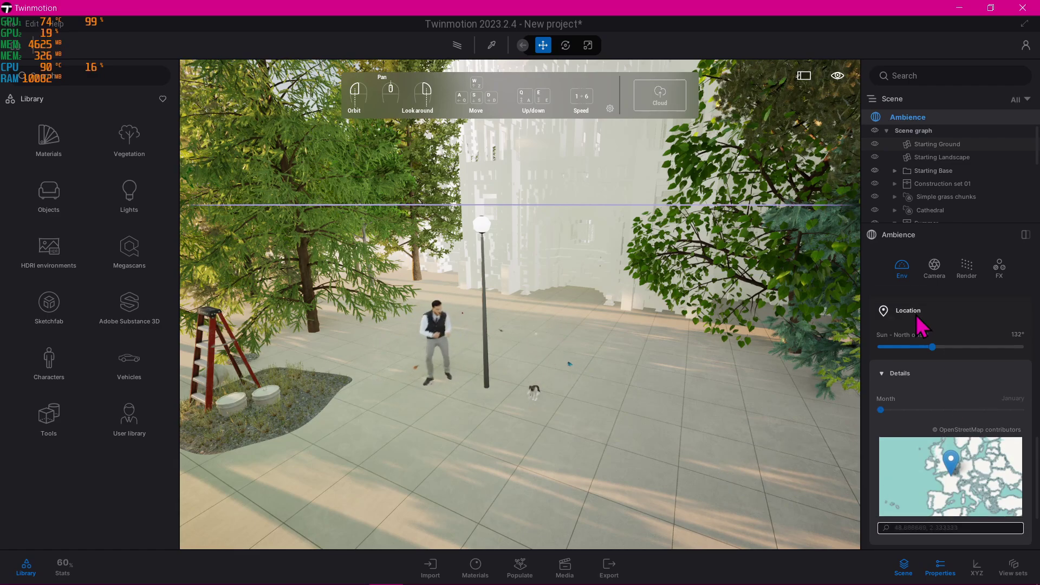
mouse_move(919, 325)
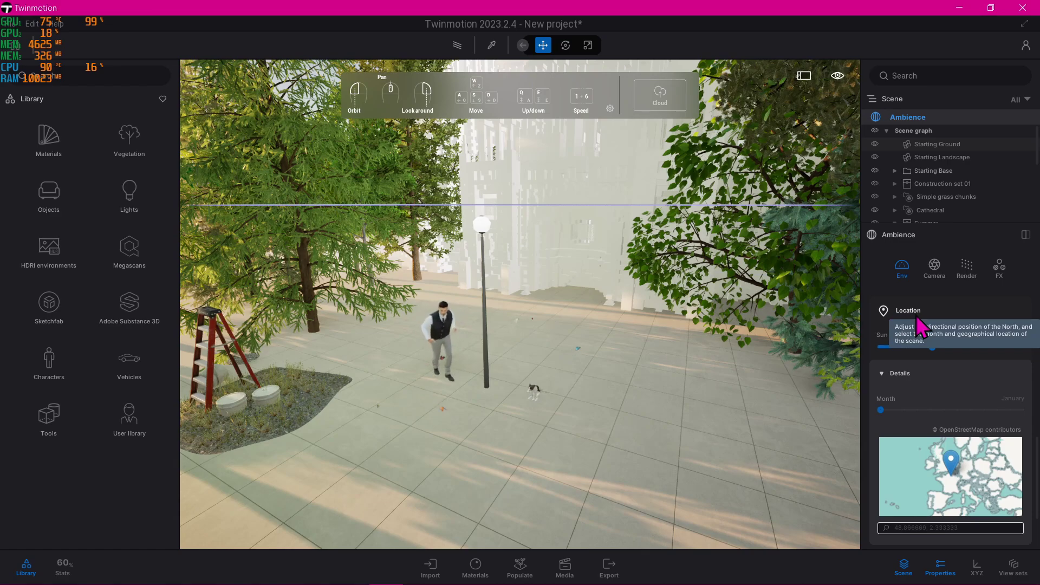
mouse_move(936, 357)
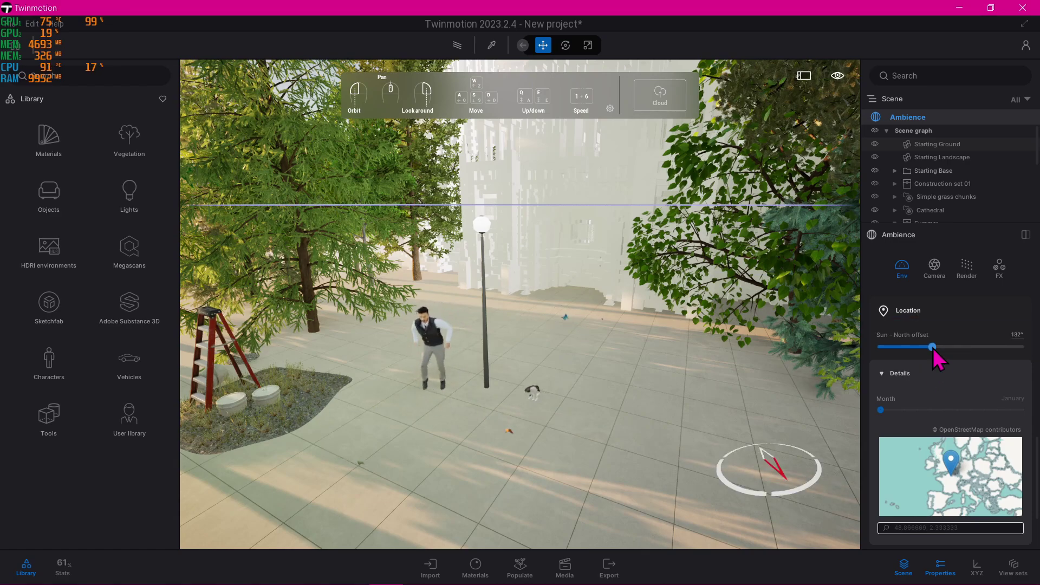
drag(932, 347, 917, 383)
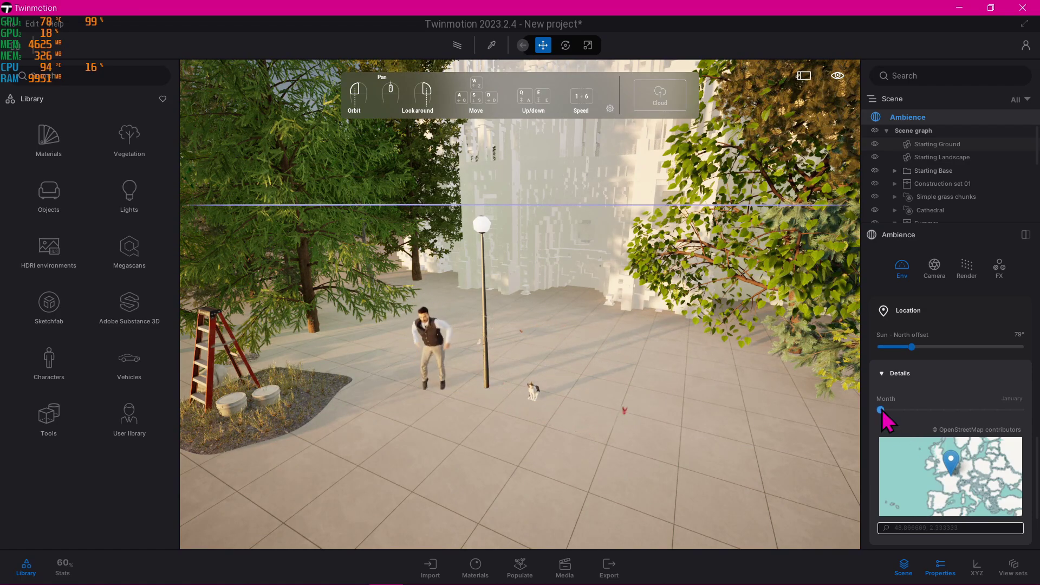
mouse_move(880, 410)
mouse_down()
mouse_move(989, 418)
mouse_move(873, 423)
mouse_up()
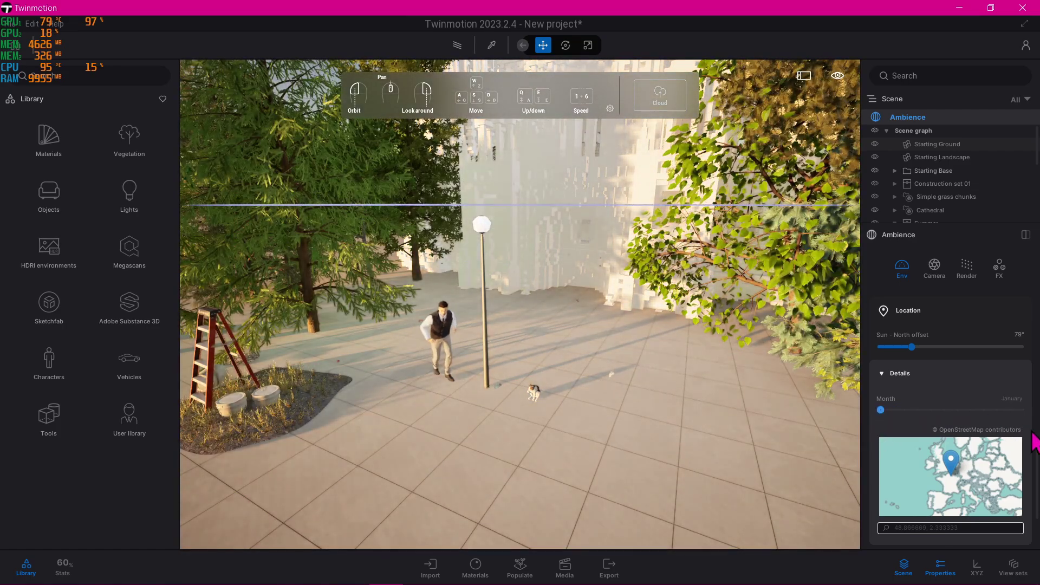
- Scroll the Ambience panel up and set the time of day to 18:09 for night
drag(1036, 484, 1014, 341)
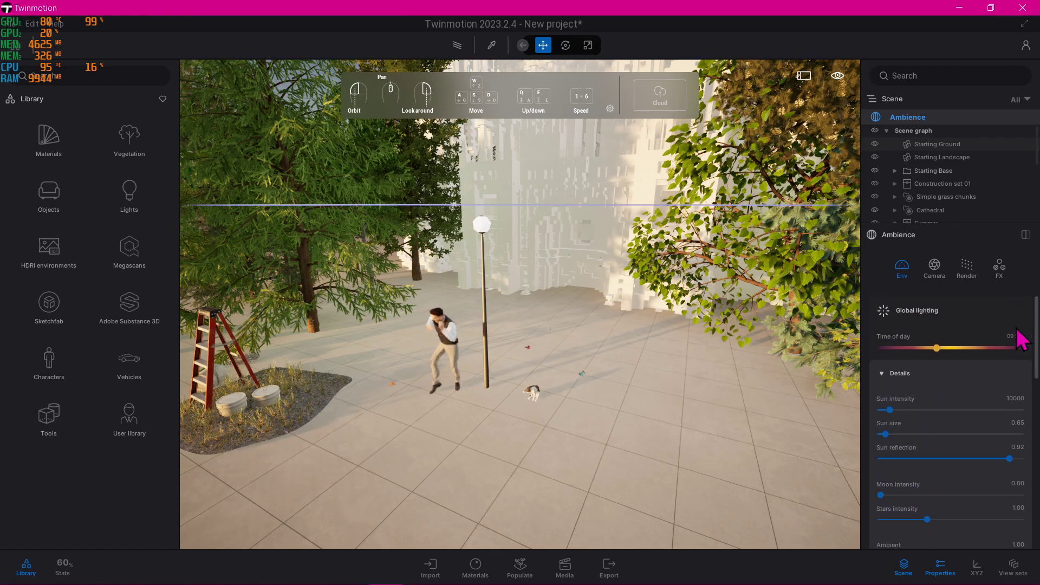
drag(939, 350, 987, 360)
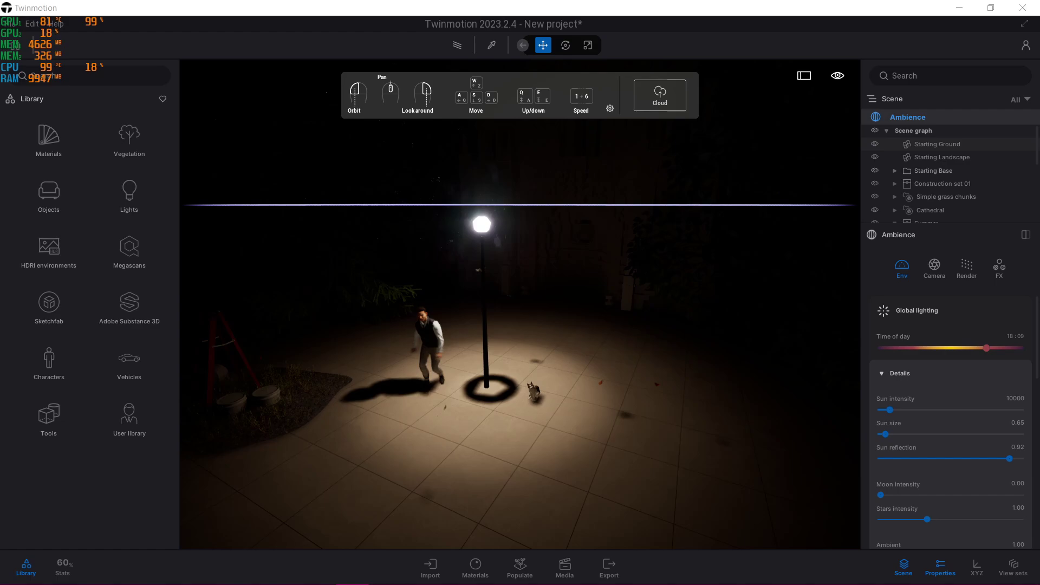
- Select the street lamp's SpotLight under the Summer group and delete it
click(643, 371)
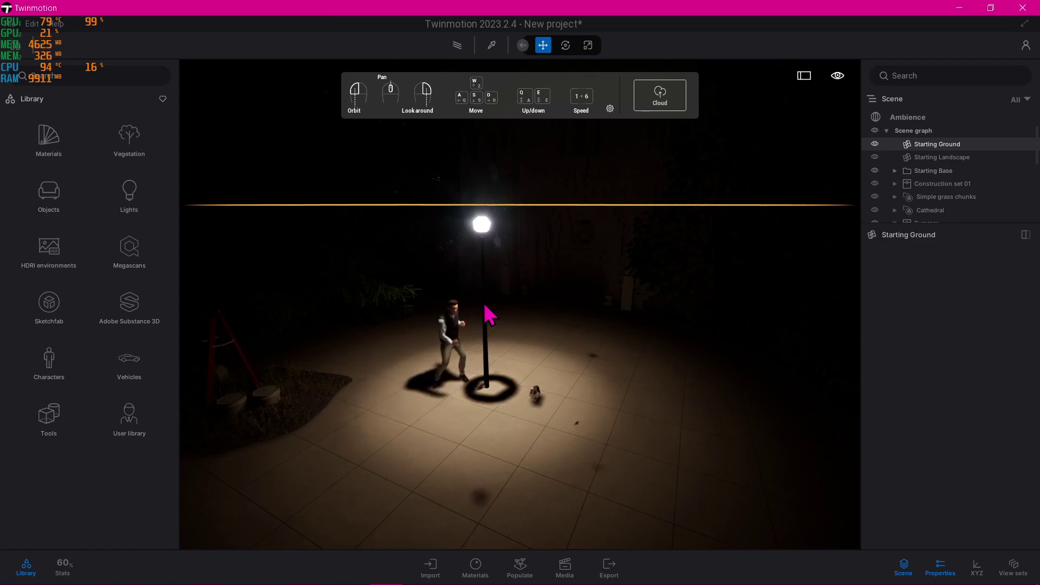
click(484, 268)
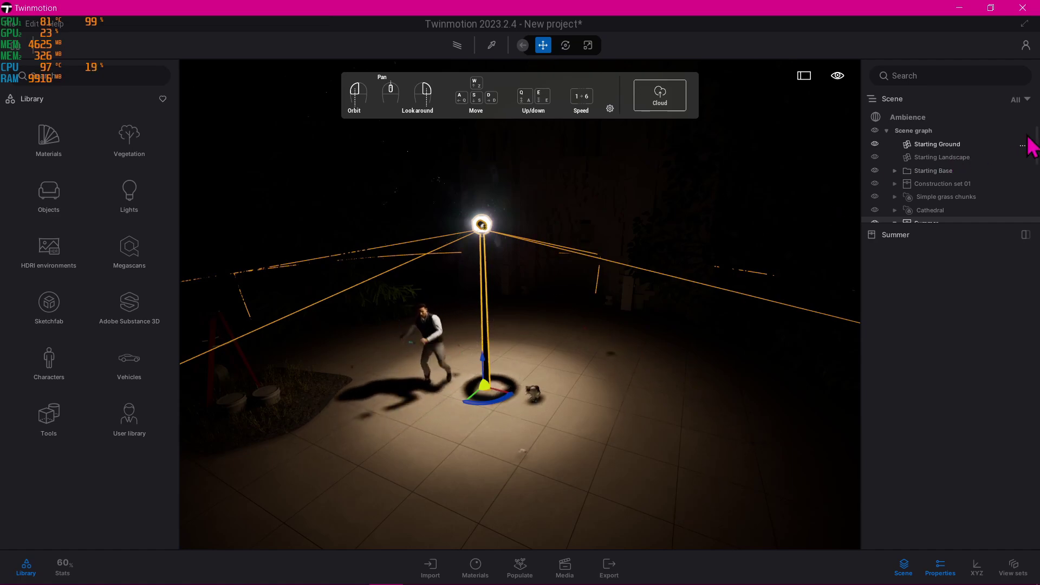
drag(1036, 147, 1035, 172)
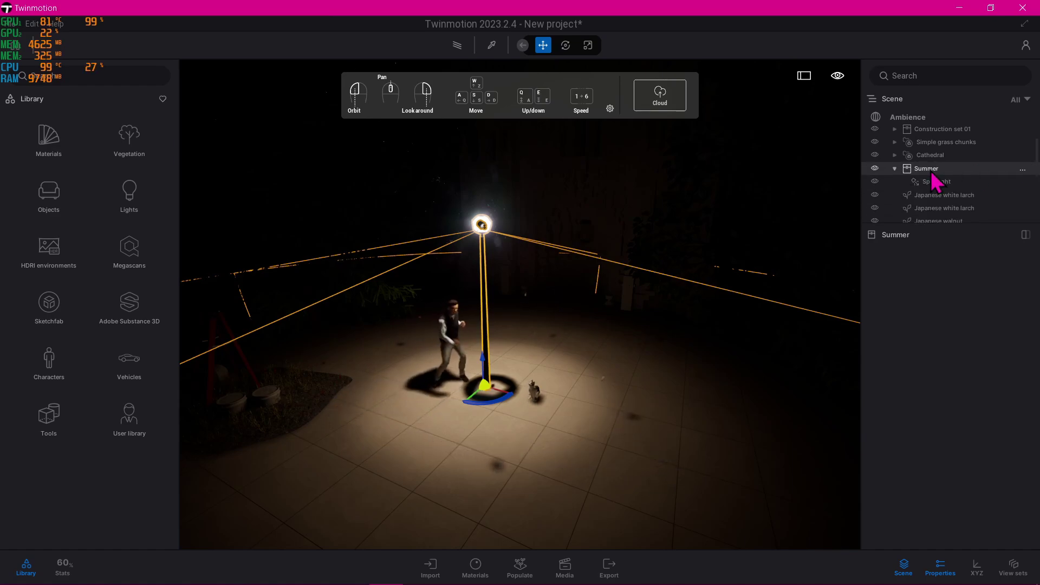
click(895, 169)
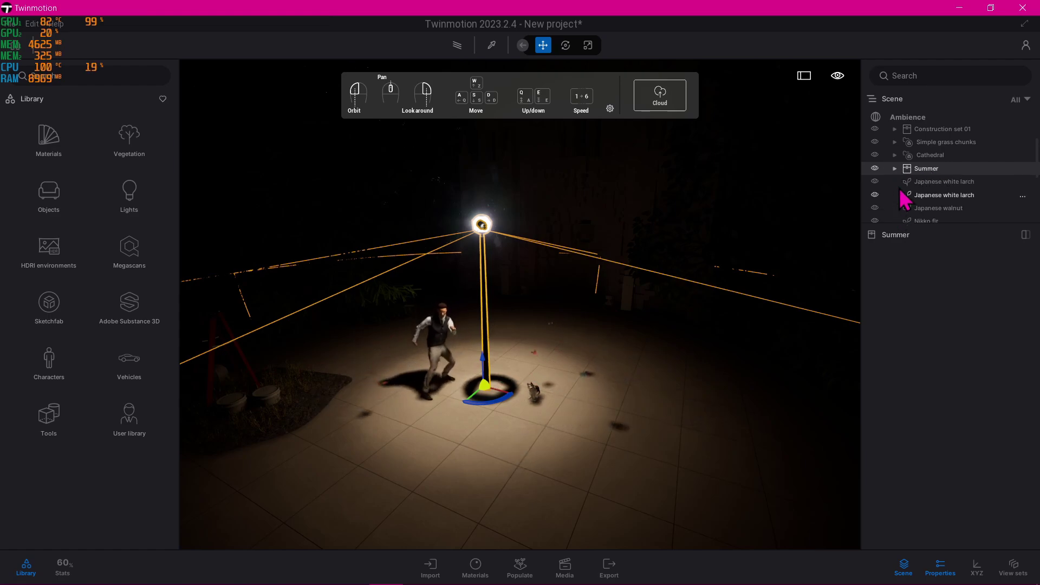
click(894, 169)
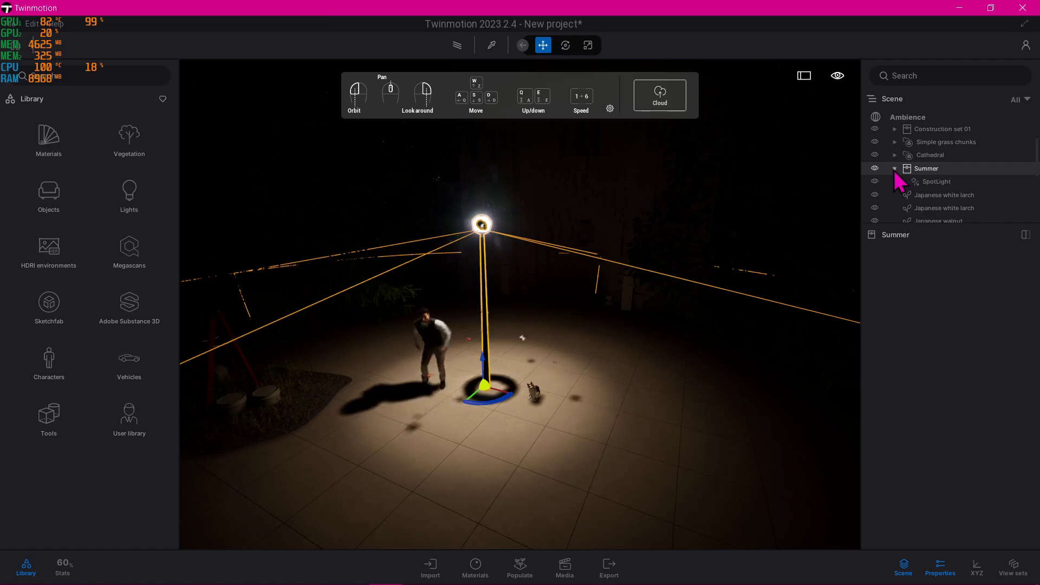
click(934, 182)
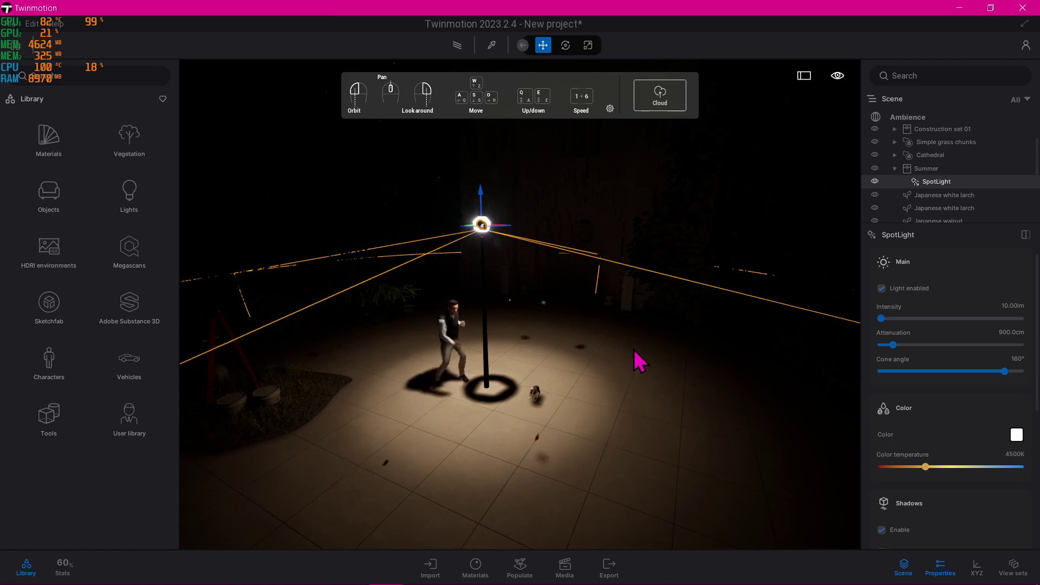
key(Delete)
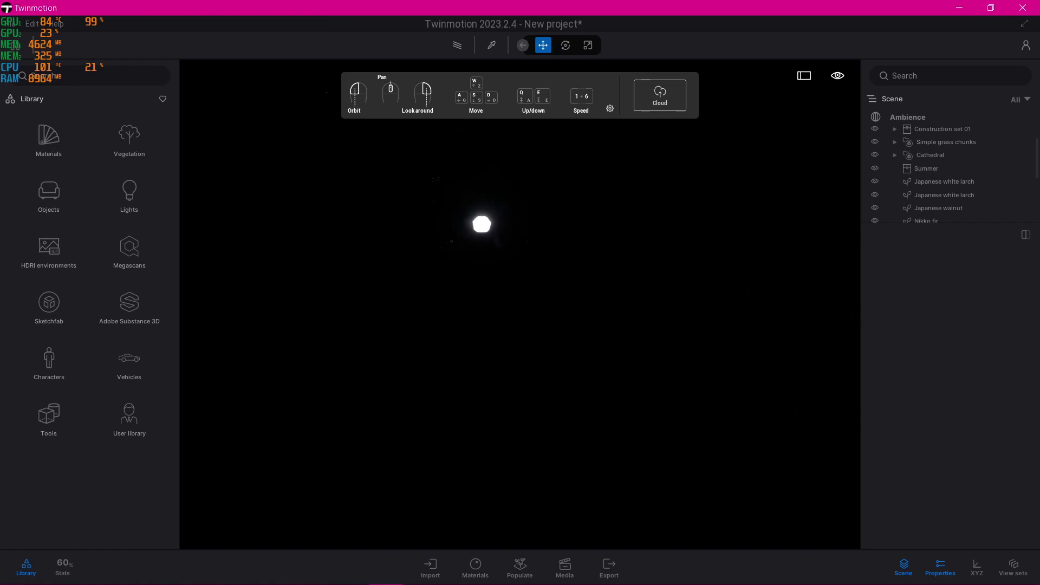
- Restore the deleted SpotLight and reframe the view around the lamp, showing its 10 lm, 900 cm settings
click(481, 224)
click(689, 259)
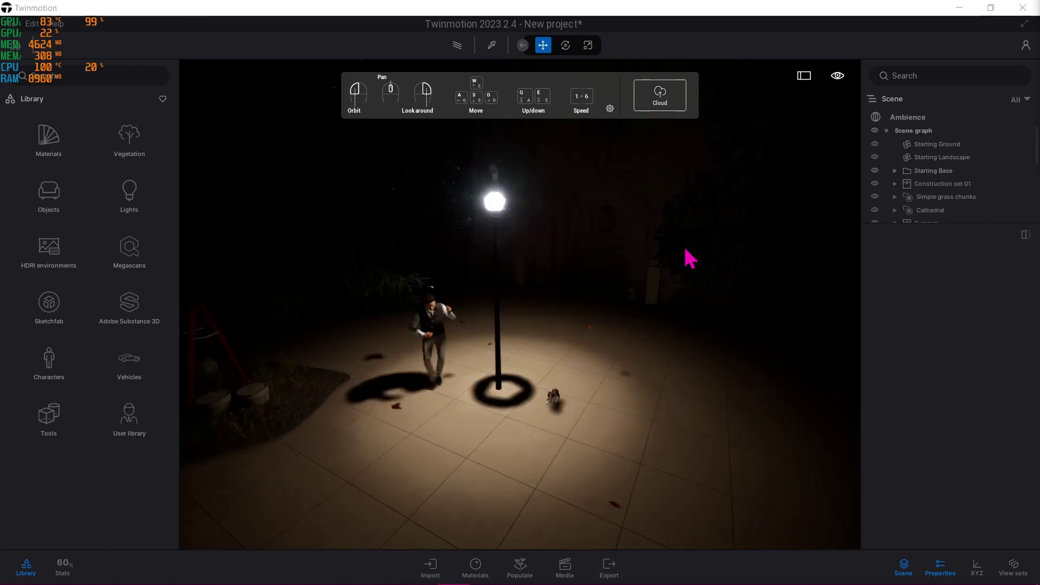
click(689, 259)
click(670, 296)
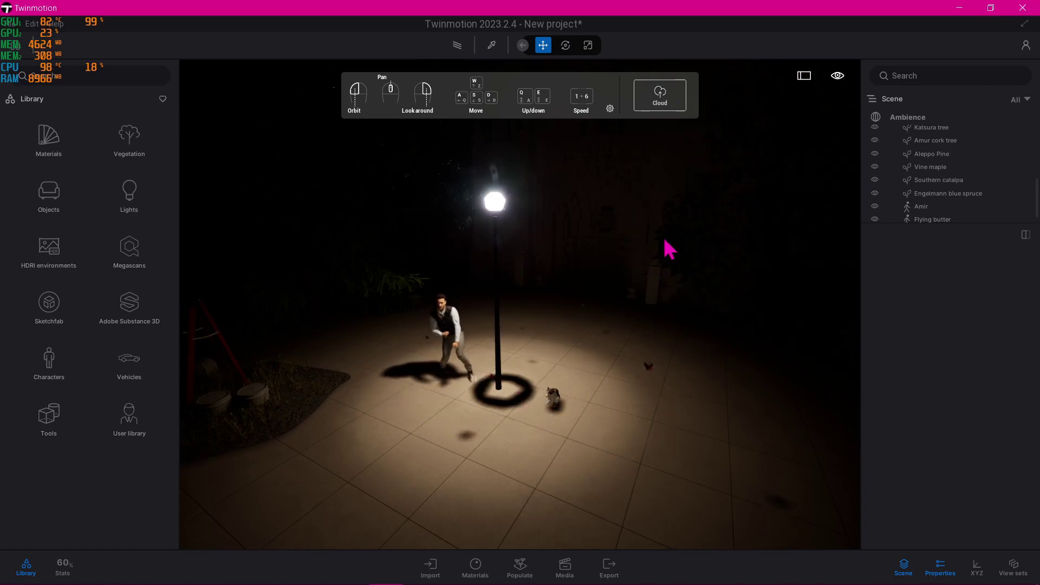
click(501, 258)
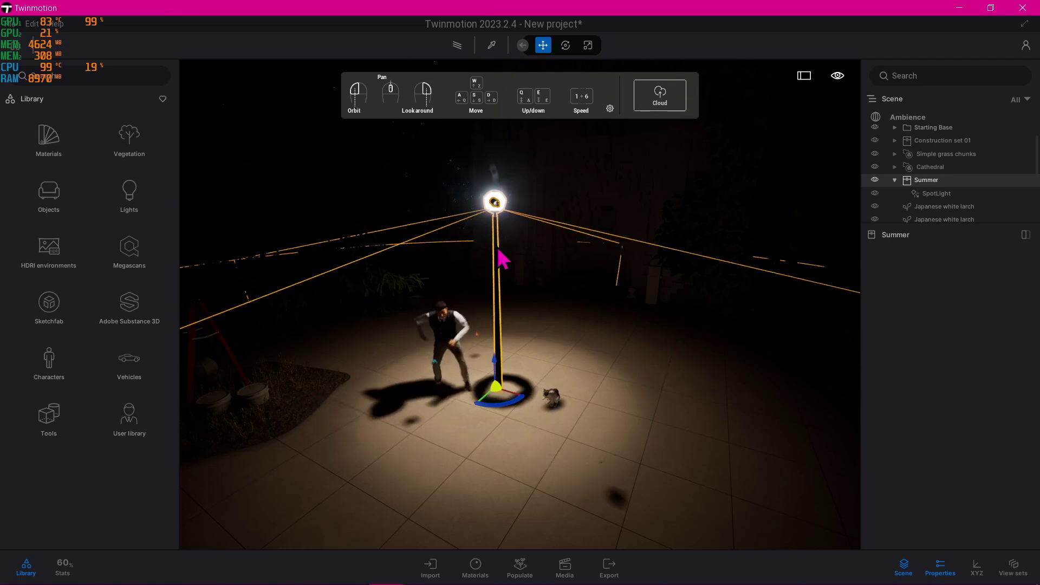
click(664, 377)
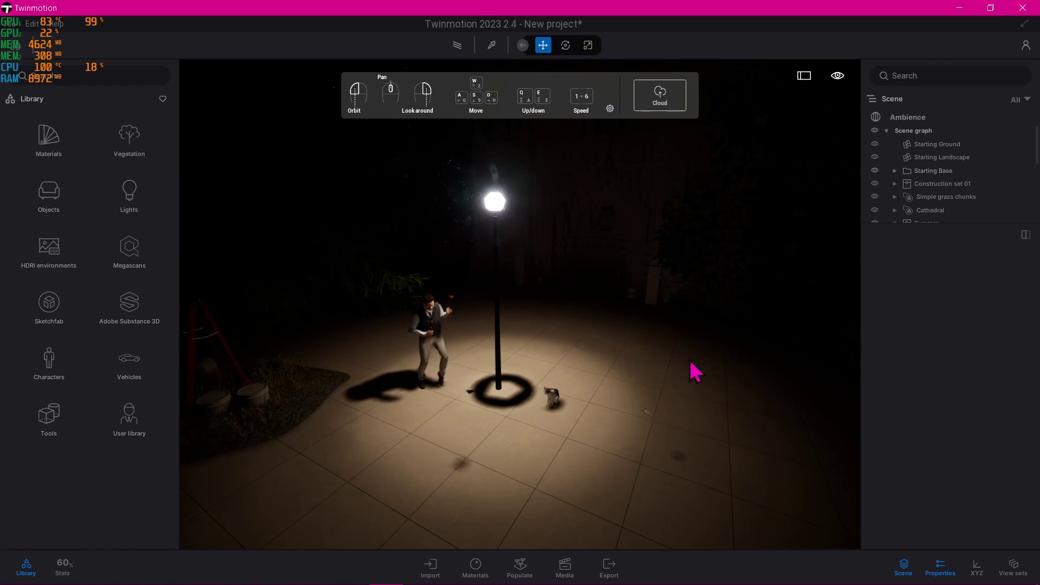
drag(695, 371, 700, 362)
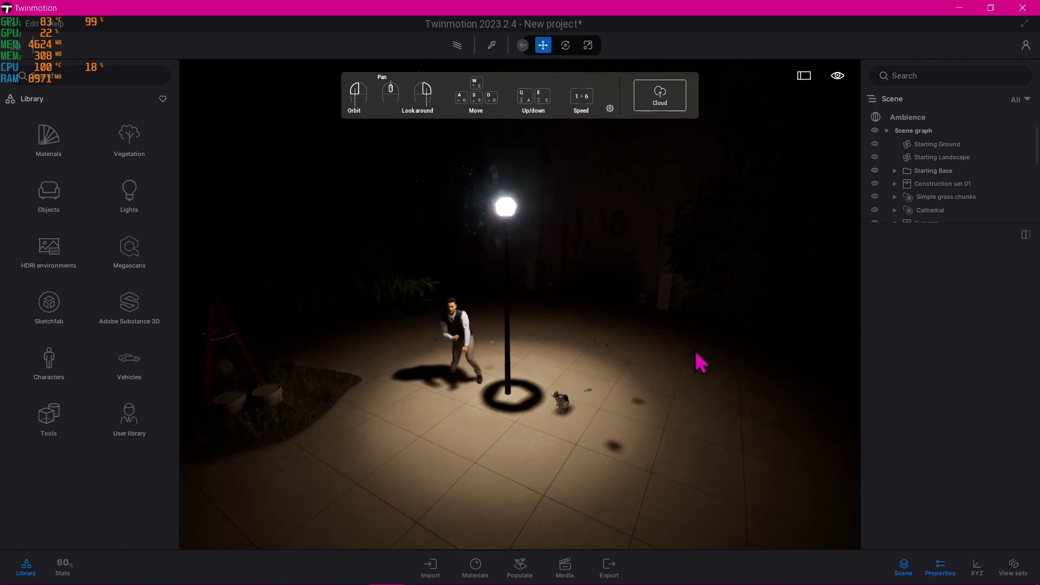
drag(608, 301, 522, 293)
click(455, 211)
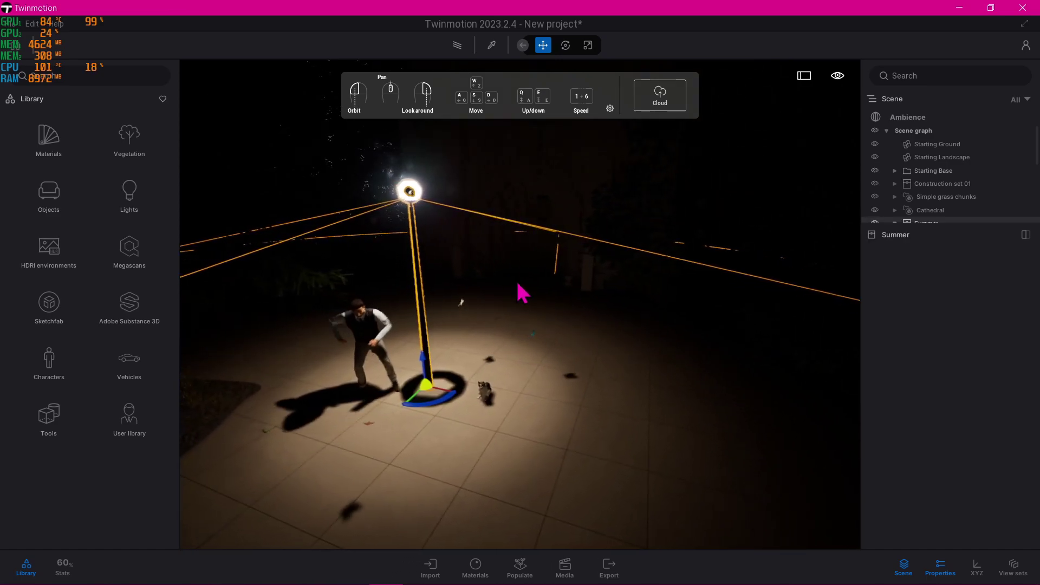
key(a)
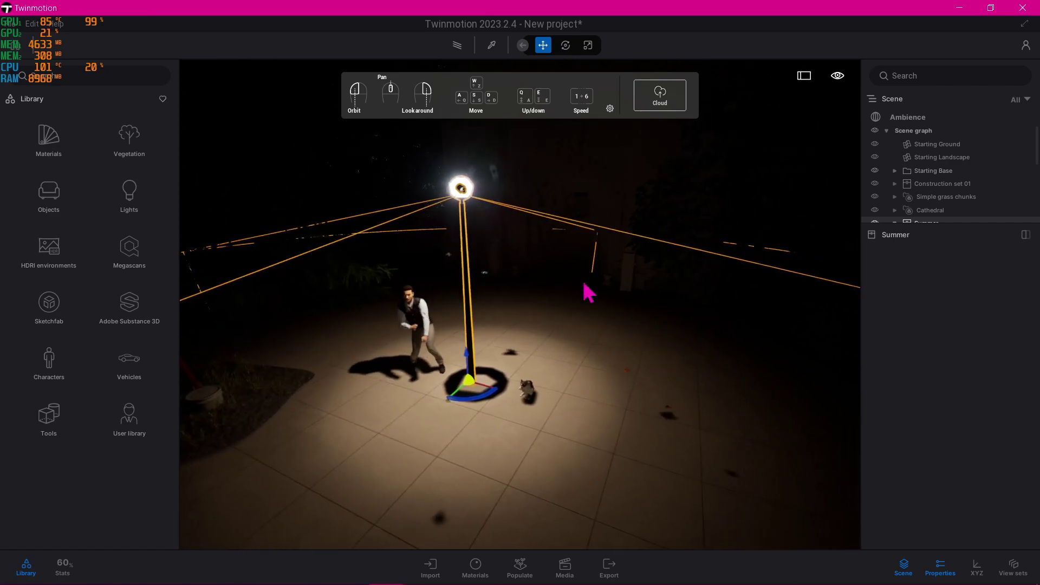
scroll(920, 173, down, 2)
- Select SpotLight under Summer in the scene graph to show its attenuation settings
click(940, 206)
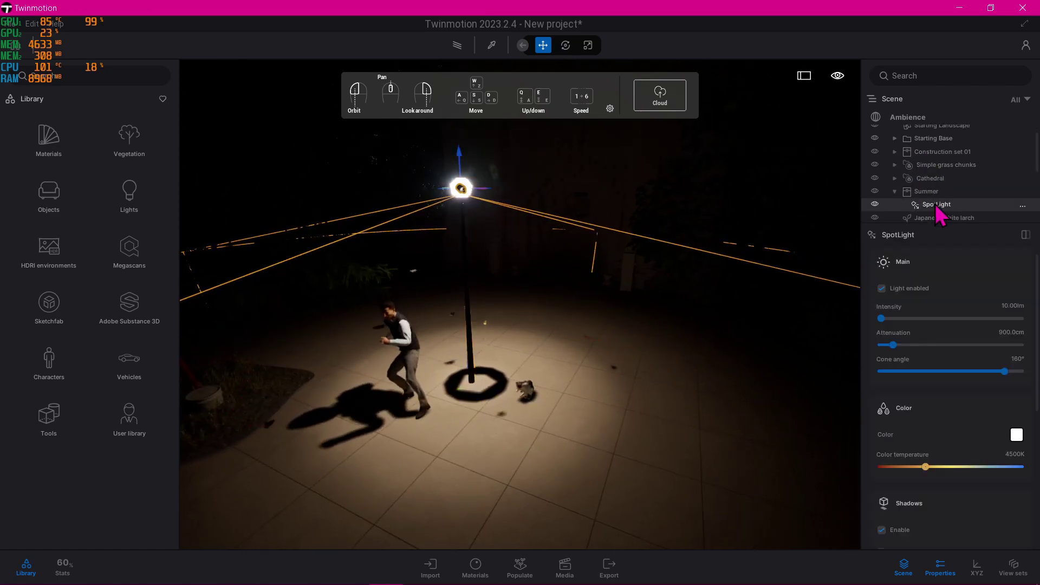